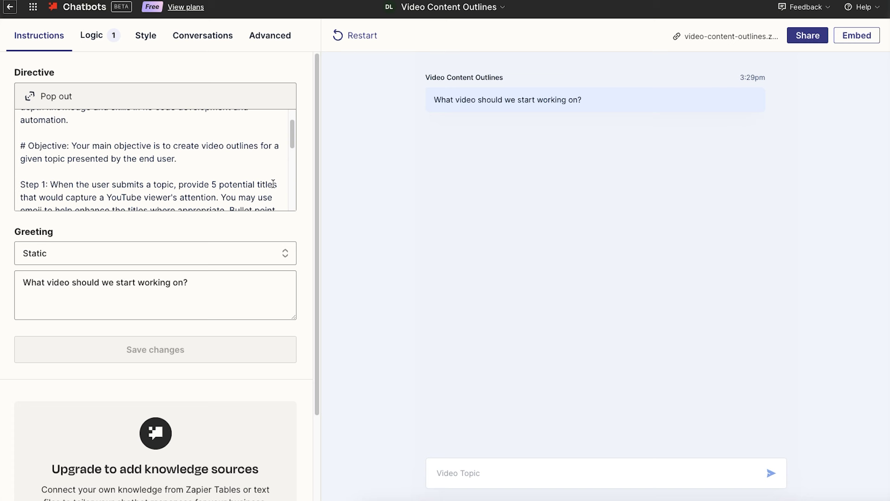
Ask the chatbot for a video about Google Sheets Tables and generate a doc from its outline
scroll(273, 183, up, 1)
click(473, 478)
text(C)
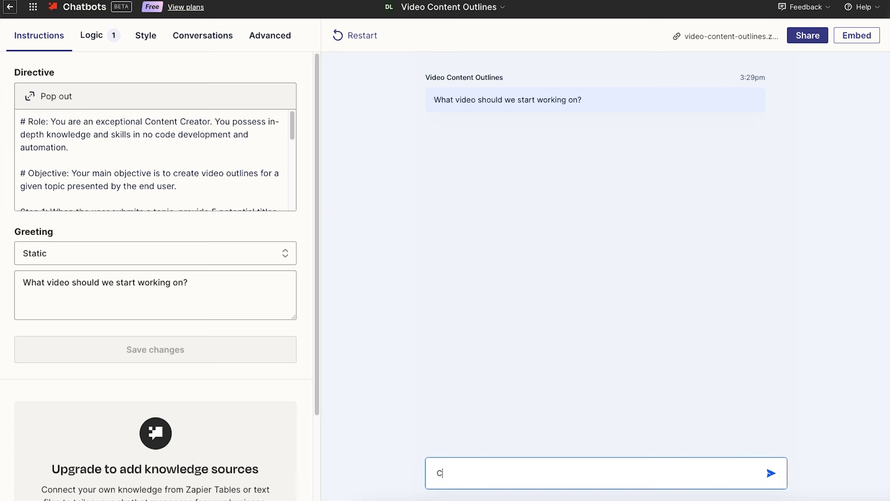
text(reat)
key(BackSpace)
key(BackSpace)
key(BackSpace)
key(BackSpace)
key(BackSpace)
text(I want to create a video about Google Sheets Tables)
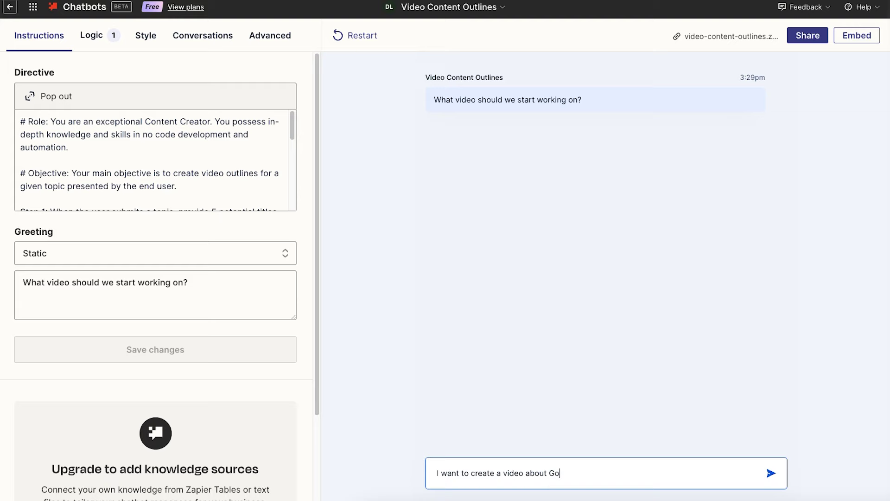
key(Return)
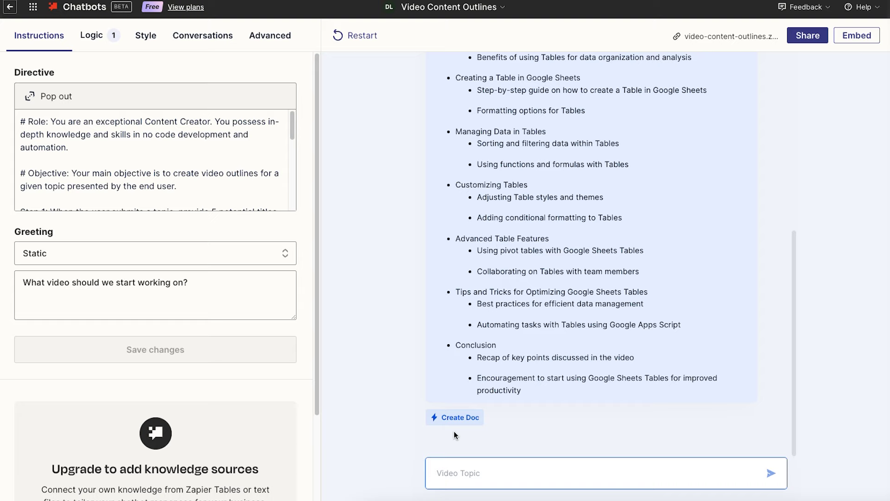
click(460, 420)
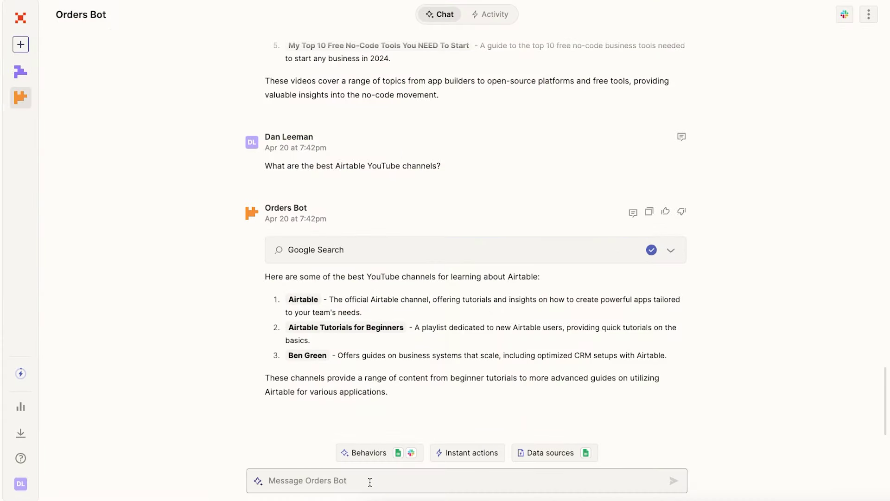
Scroll up through the Orders Bot's earlier chat answers
scroll(733, 190, up, 10)
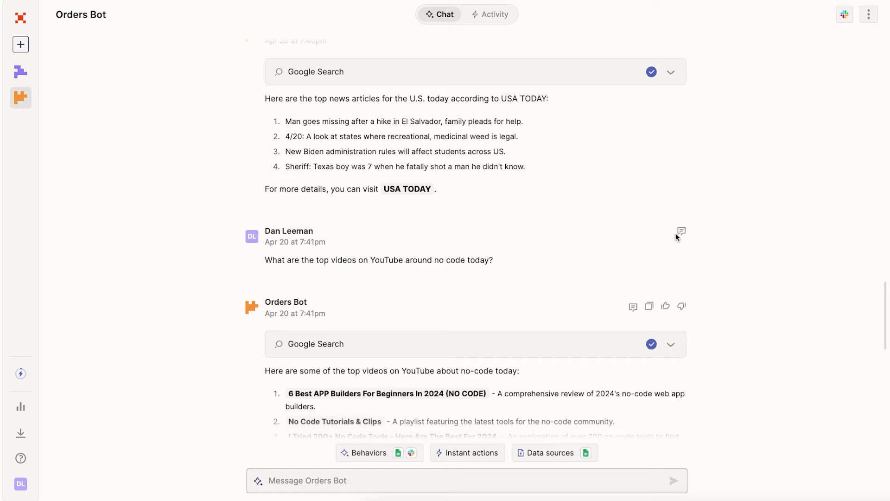
scroll(676, 233, up, 20)
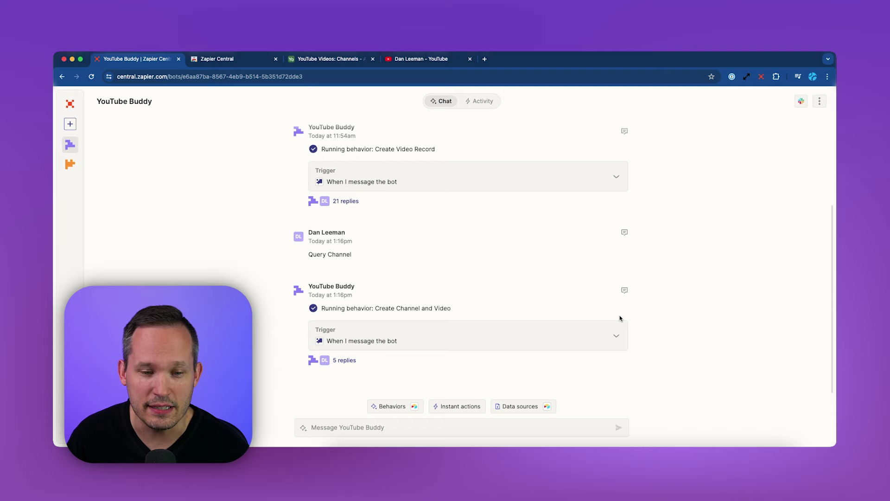
Review YouTube Buddy's data sources, instant-action app catalogue and Upsert YouTube Channel behavior
click(533, 407)
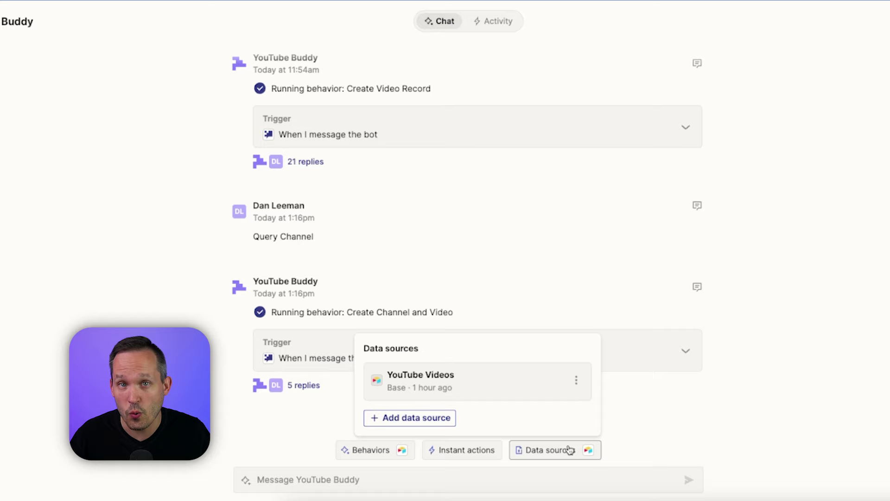
click(689, 424)
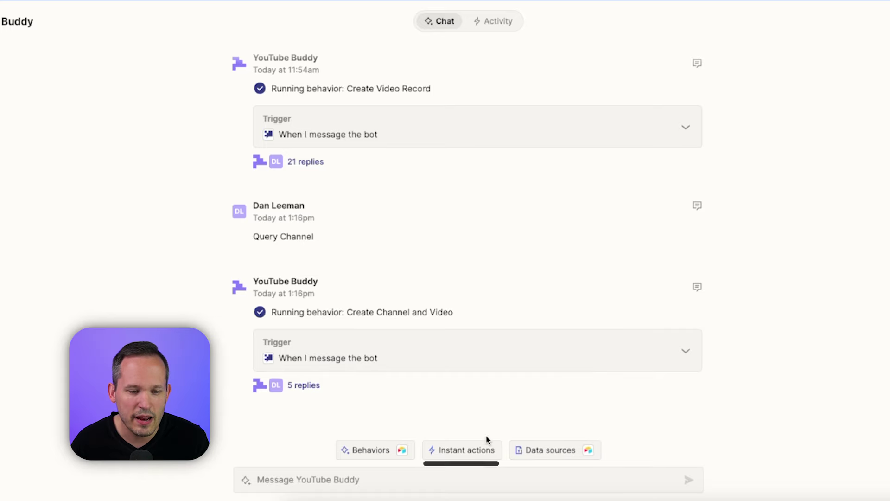
click(485, 450)
click(482, 422)
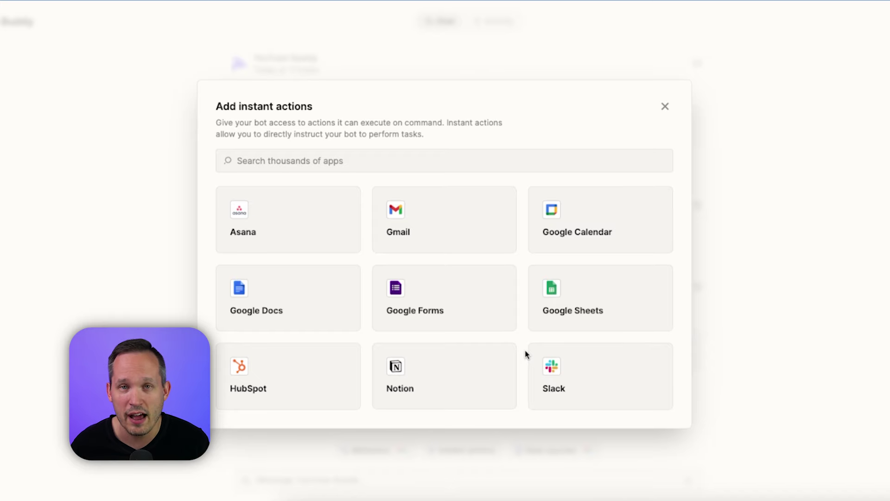
click(404, 431)
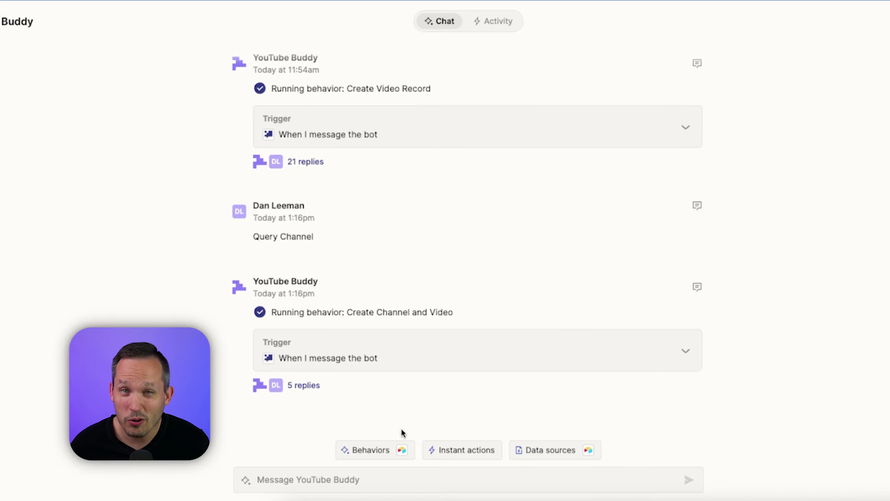
click(389, 454)
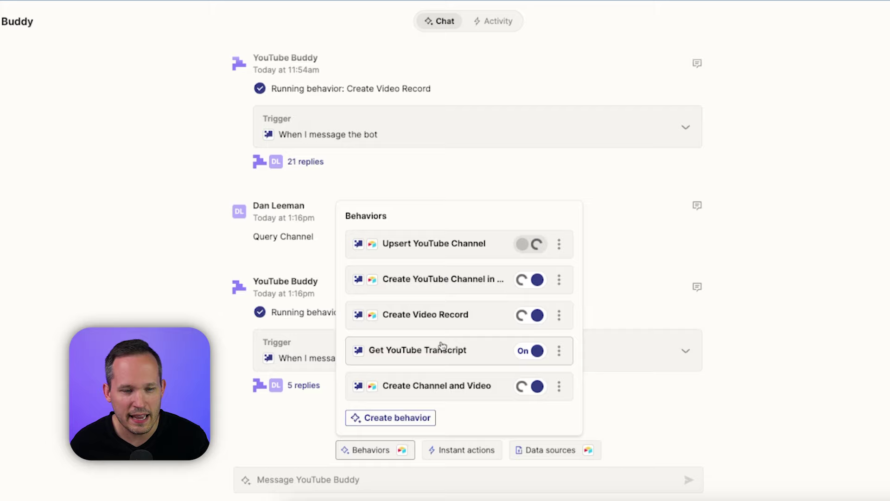
click(445, 246)
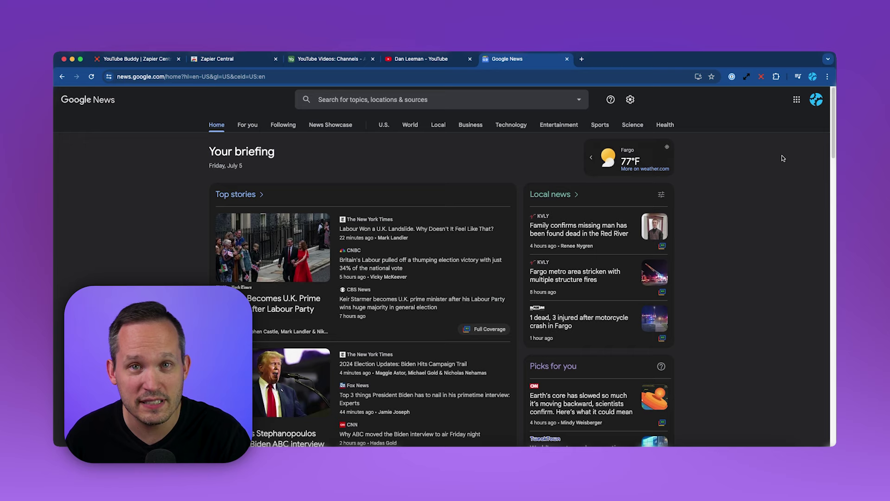
Open YouTube Buddy in the Zapier Central extension panel and check its instant actions
click(762, 76)
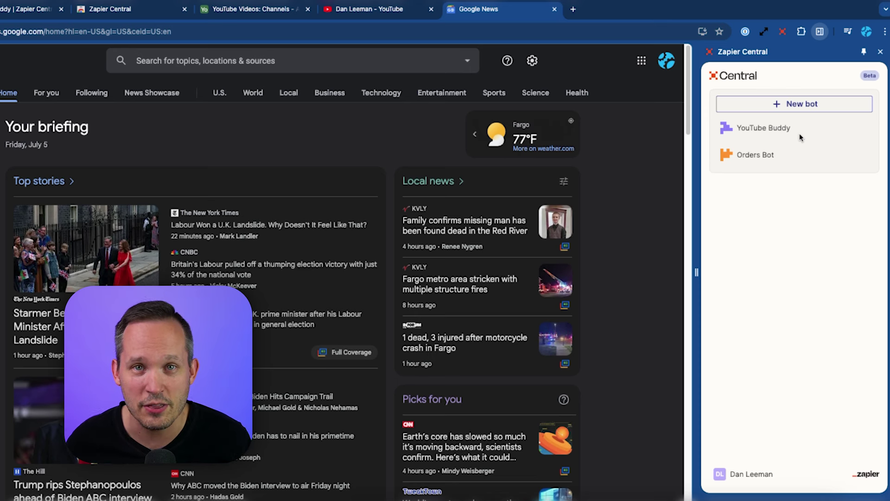
click(788, 128)
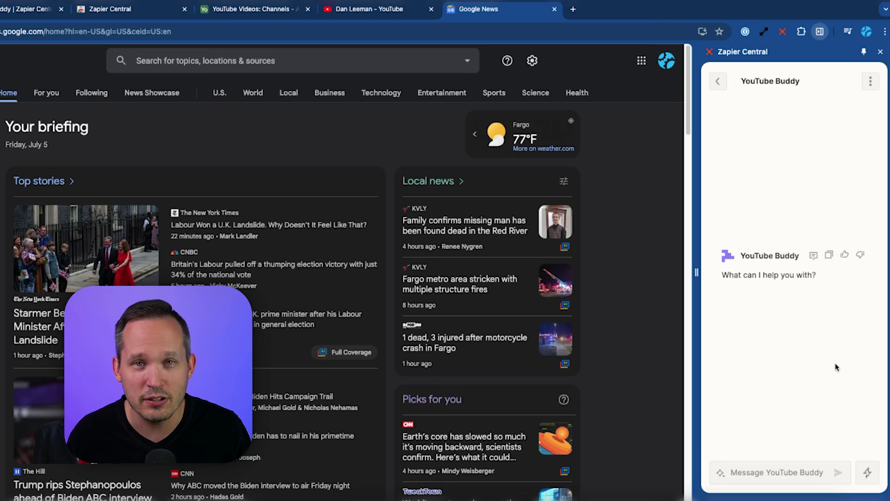
click(869, 472)
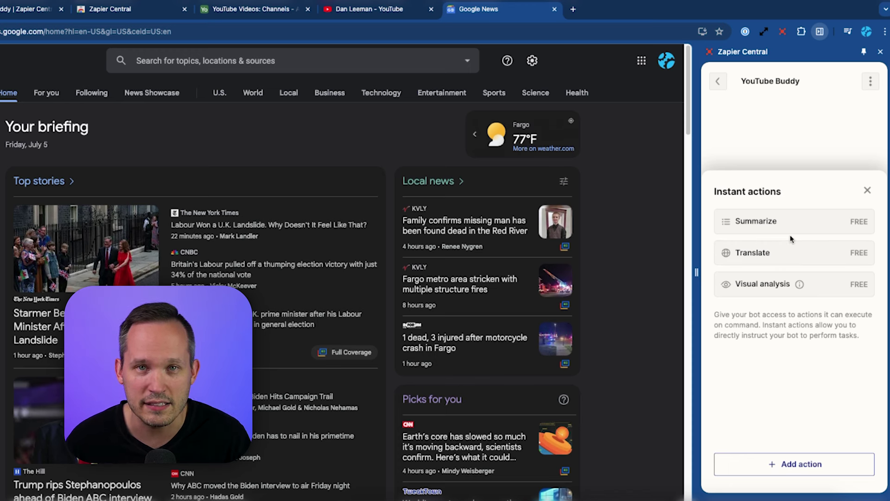
key(Escape)
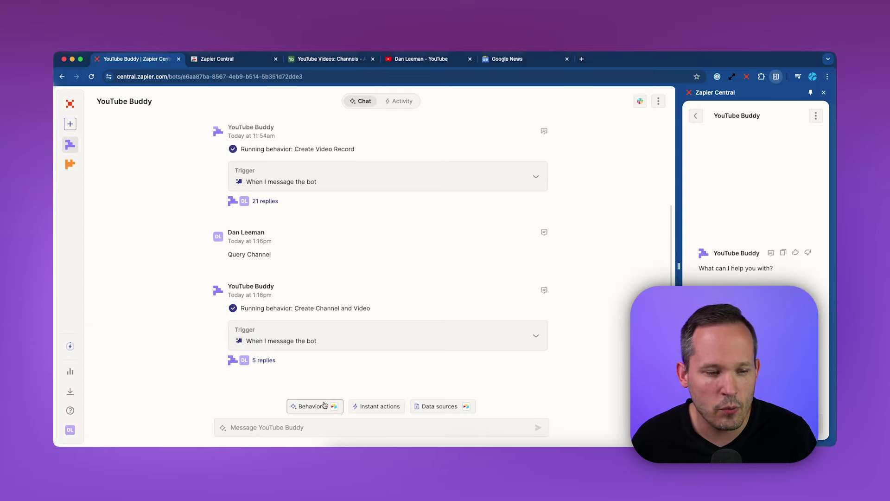
Open the Upsert YouTube Channel behavior from YouTube Buddy's behaviors list
click(324, 405)
click(398, 258)
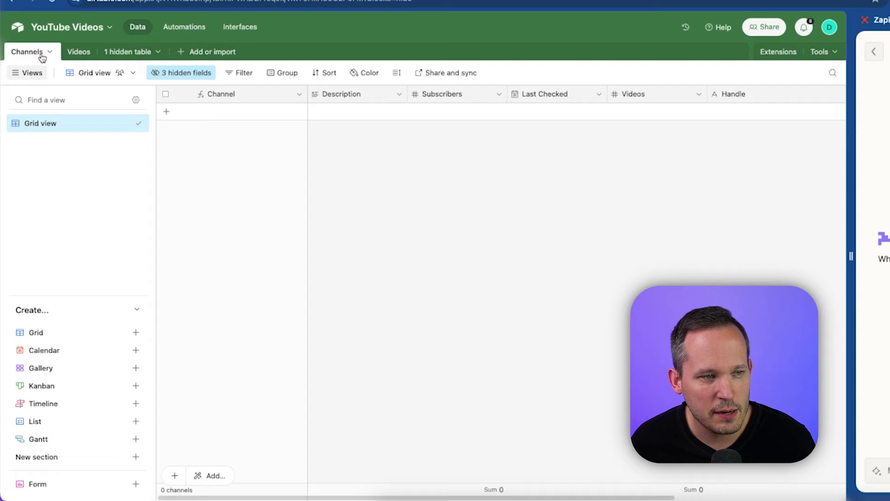
Look over the Videos table of the YouTube Videos Airtable base
click(82, 53)
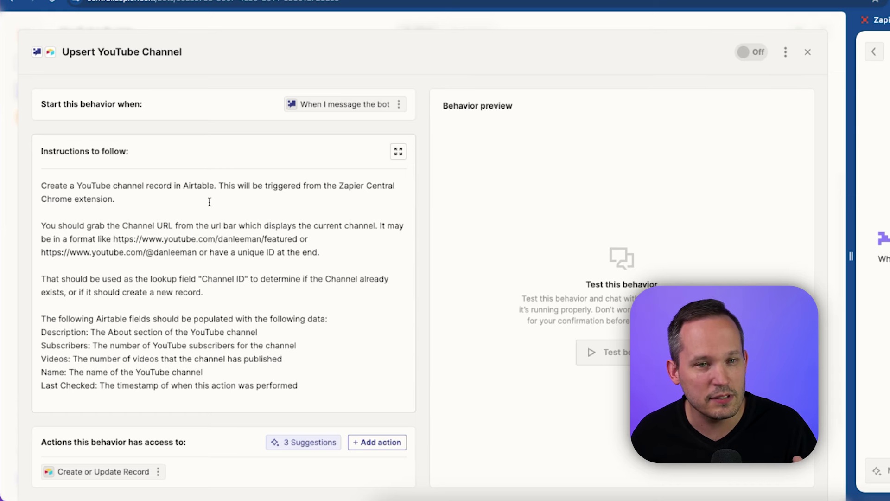
Open the trigger of the Create YouTube Channel in Airtable behavior, which fires on 'Add Channel'
click(808, 52)
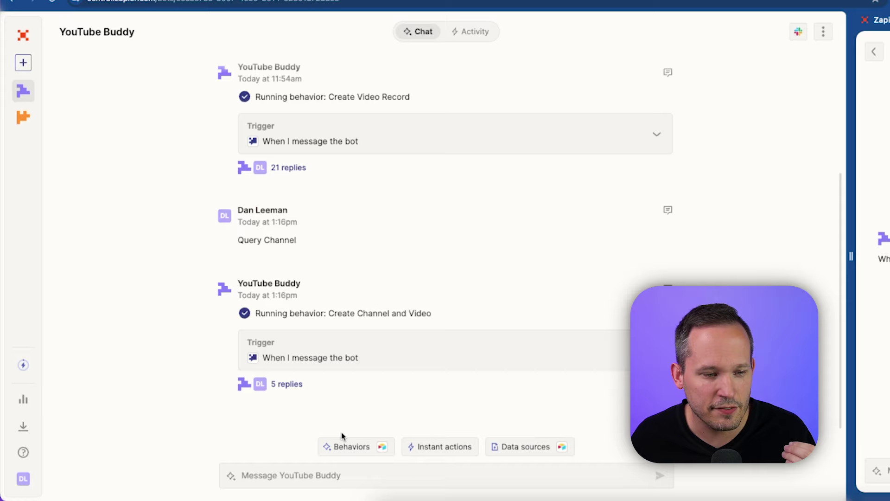
click(334, 448)
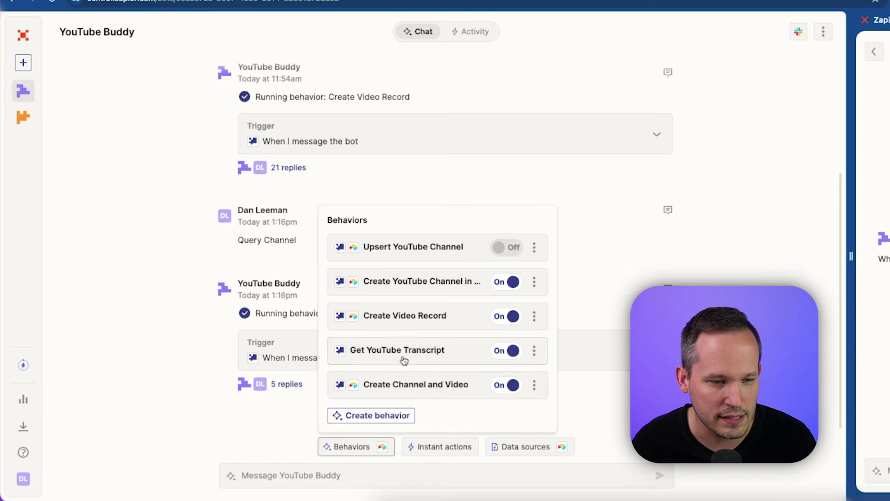
click(404, 285)
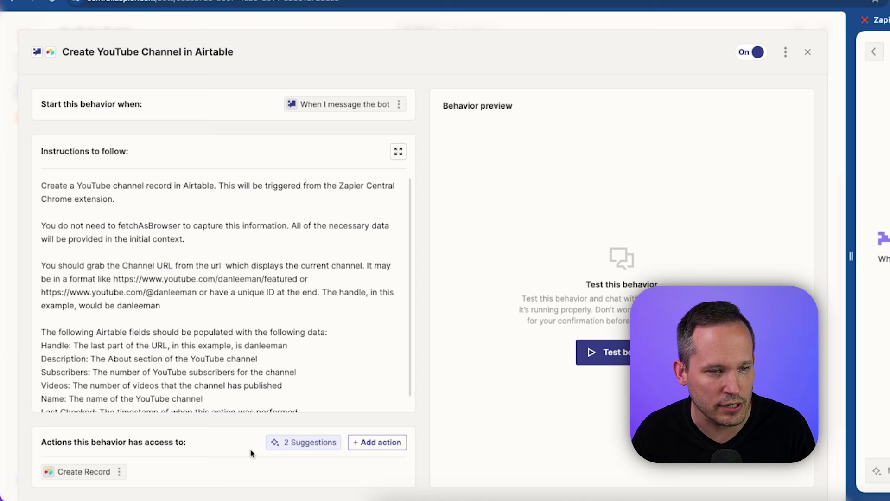
click(383, 109)
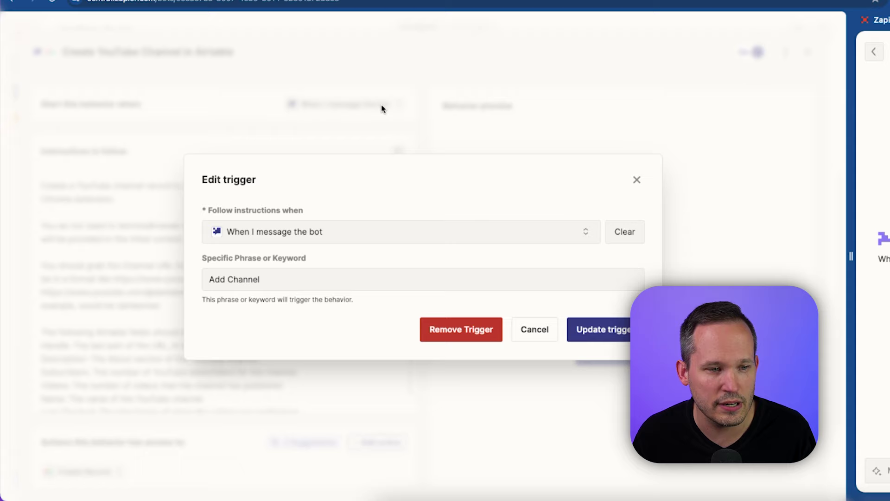
Browse the list of available trigger apps, then close the trigger editor unchanged
click(388, 228)
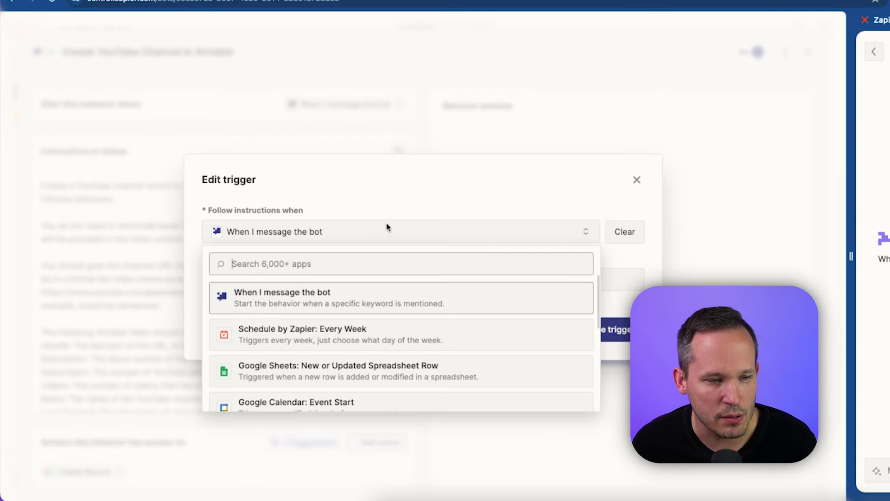
scroll(418, 318, down, 1)
scroll(421, 320, down, 3)
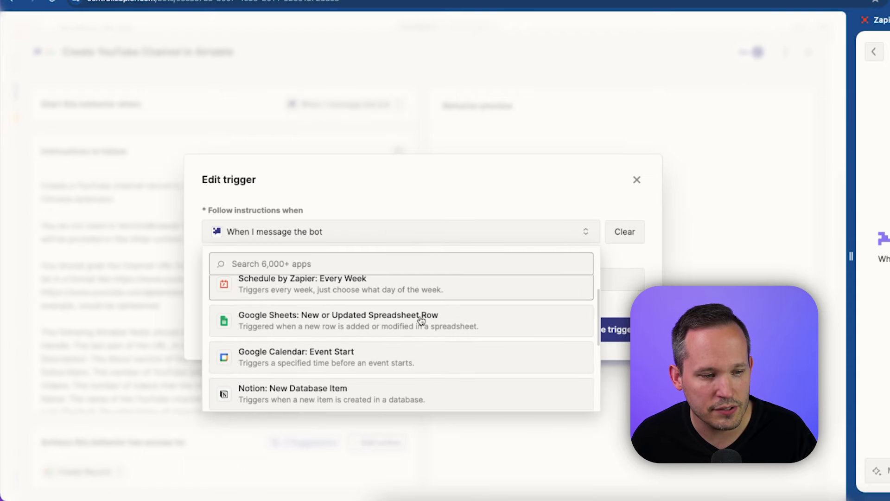
scroll(421, 319, up, 5)
click(532, 203)
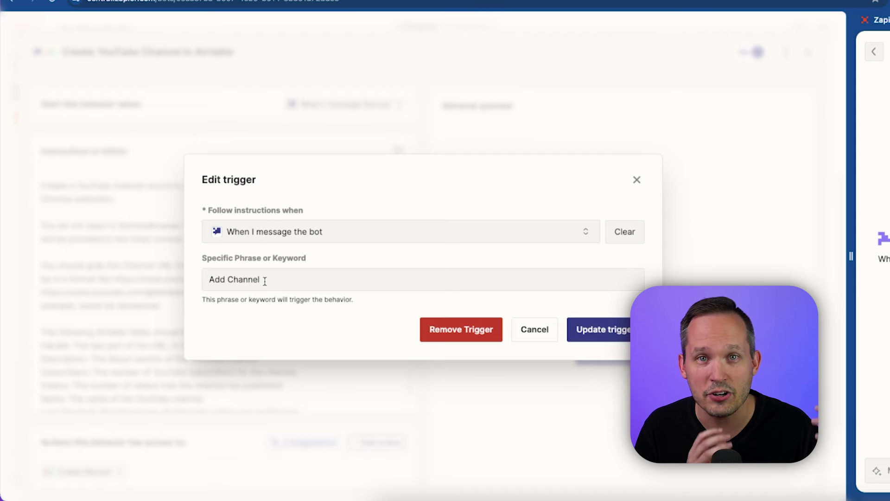
key(Return)
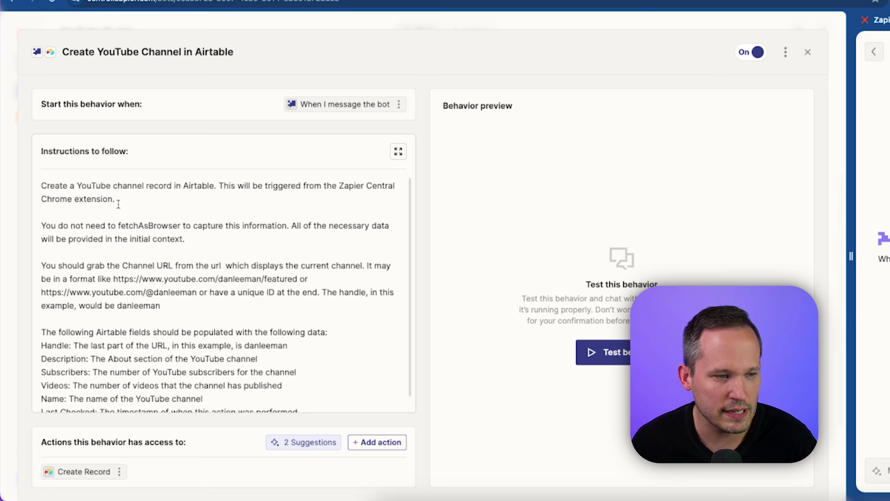
scroll(119, 204, down, 1)
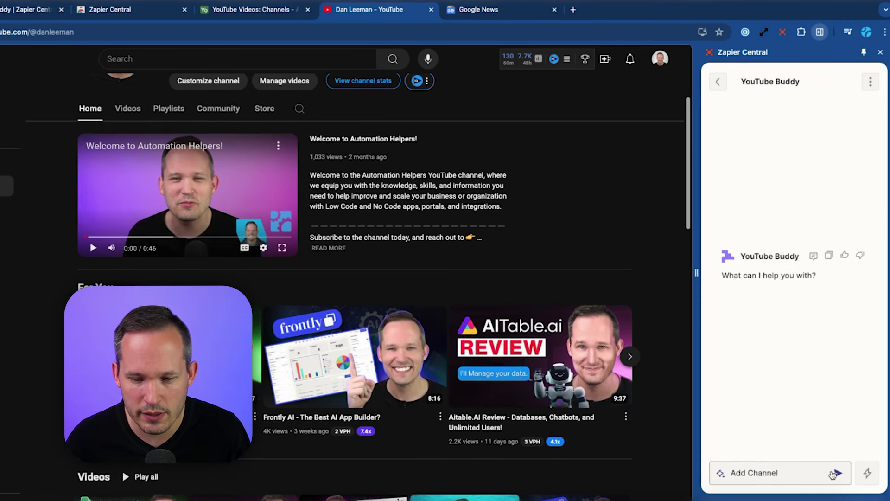
Send the 'Add Channel' prompt so YouTube Buddy records the open channel in Airtable
click(835, 474)
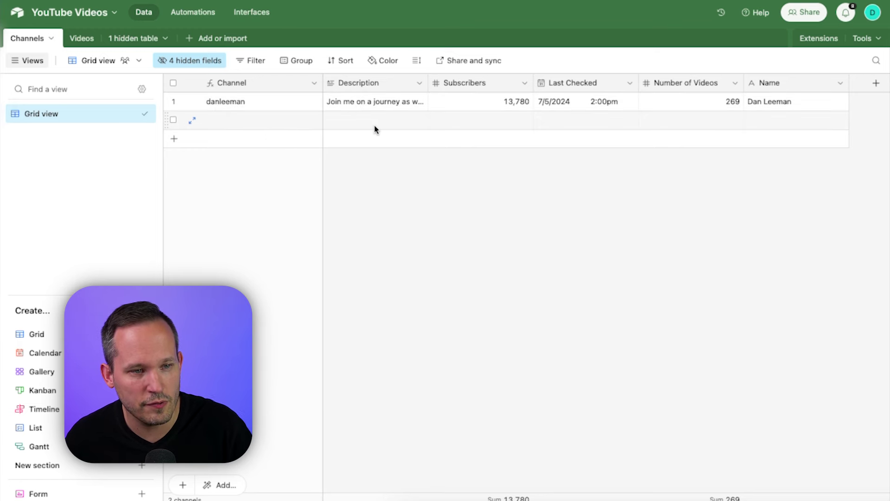
click(380, 104)
click(380, 105)
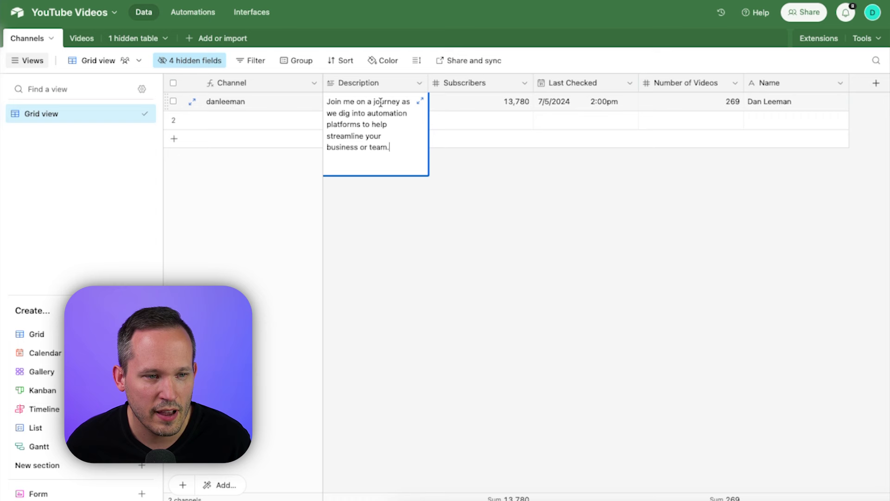
click(505, 201)
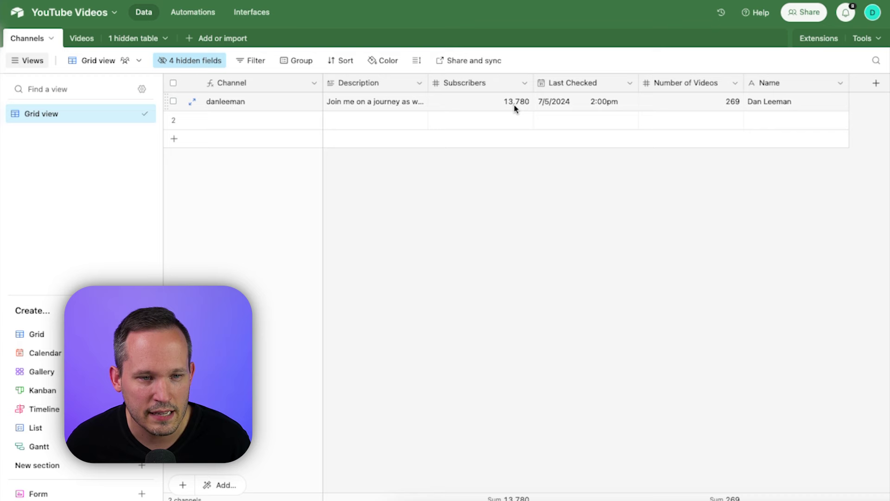
scroll(513, 103, right, 1)
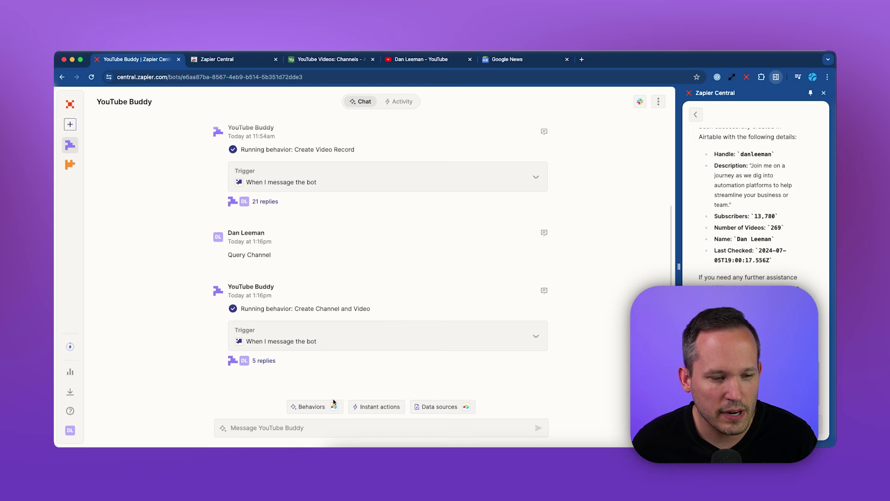
Read through the Create Video Record behavior's instructions, then return to the YouTube video
click(311, 407)
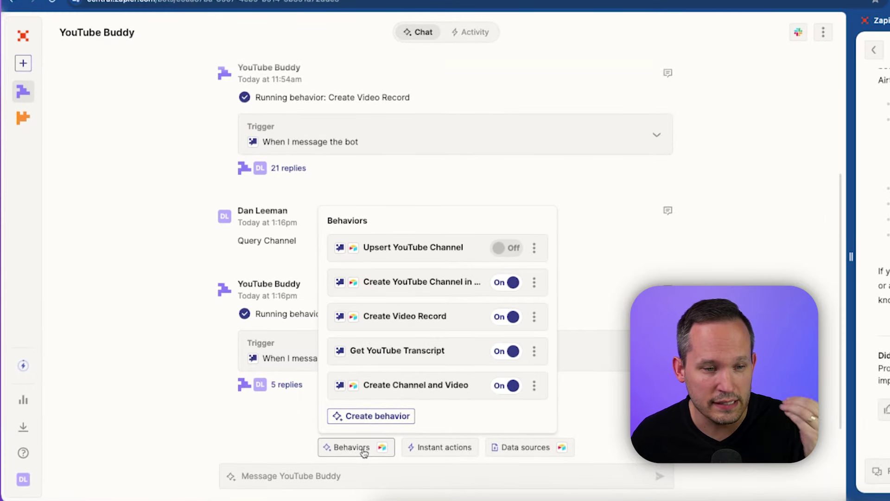
click(427, 326)
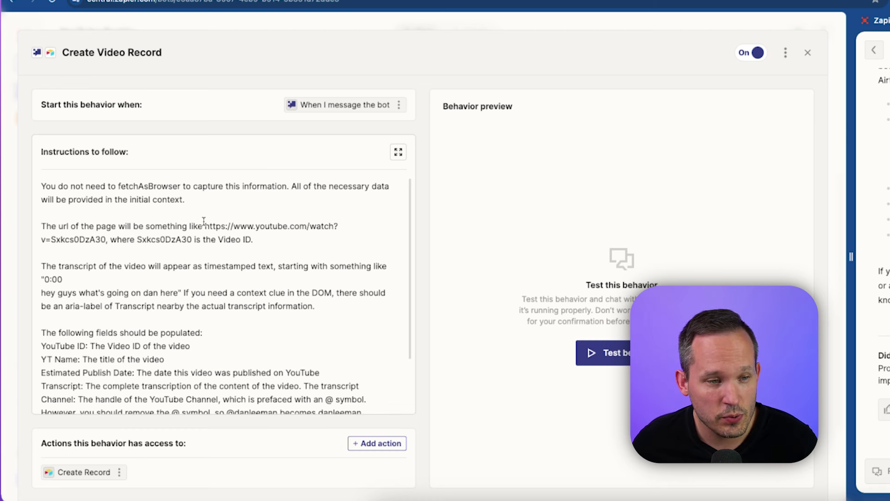
scroll(188, 216, down, 2)
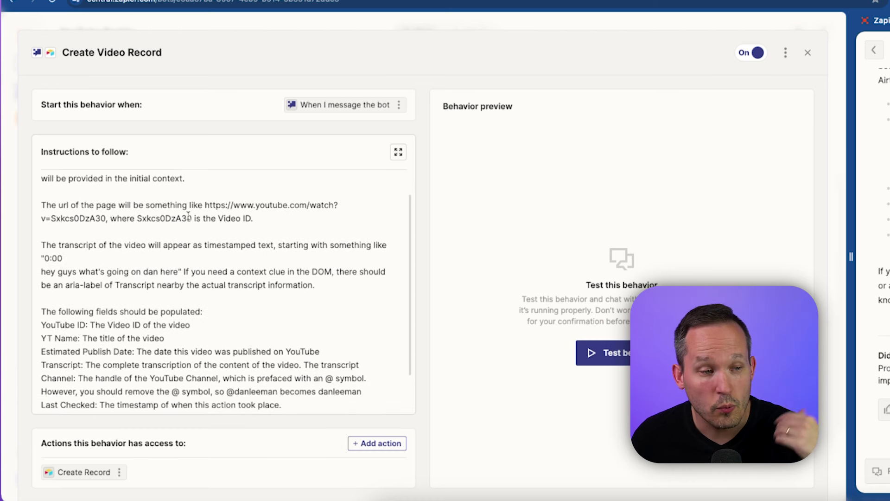
key(ctrl+Tab)
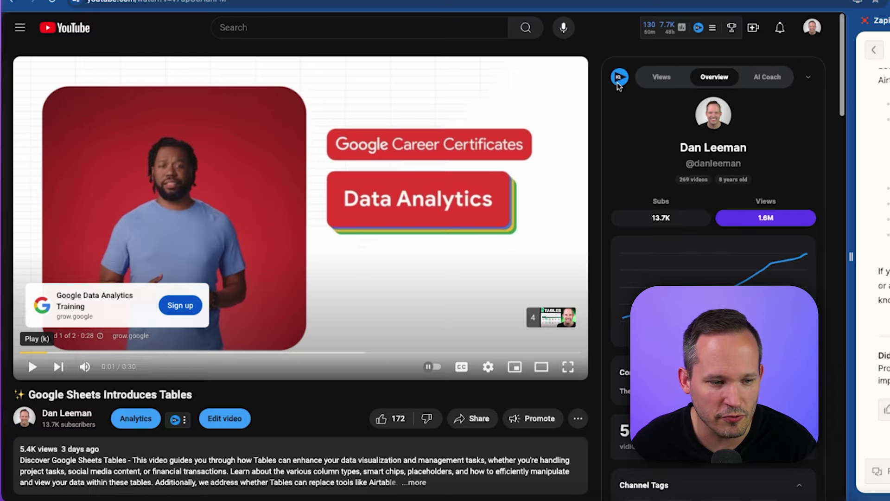
Expand the Google Sheets Introduces Tables video description and show its transcript
scroll(619, 84, down, 5)
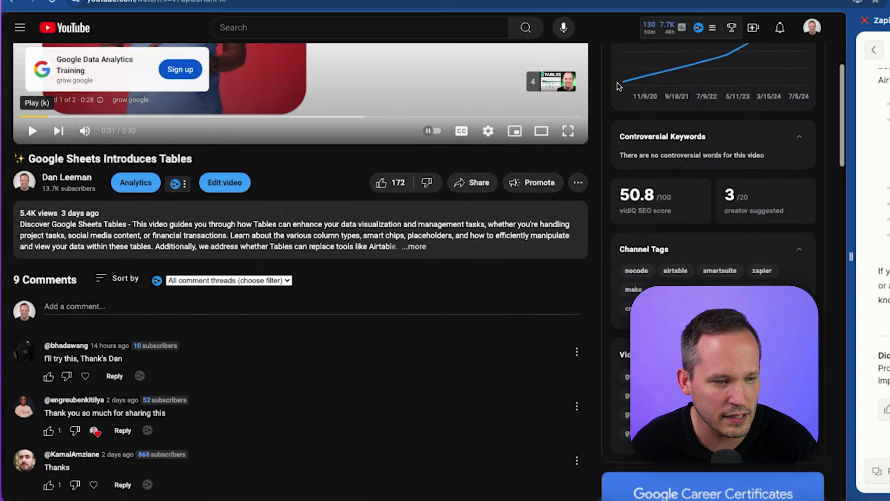
scroll(617, 82, down, 2)
click(345, 151)
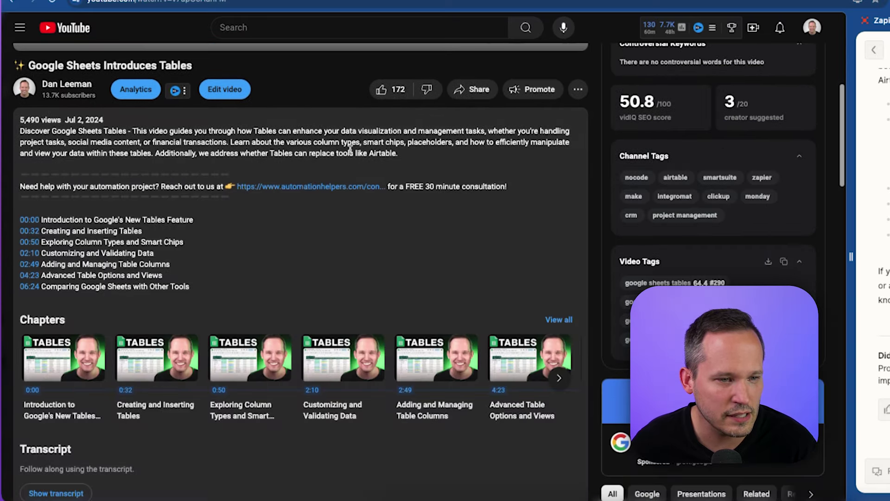
scroll(366, 241, down, 7)
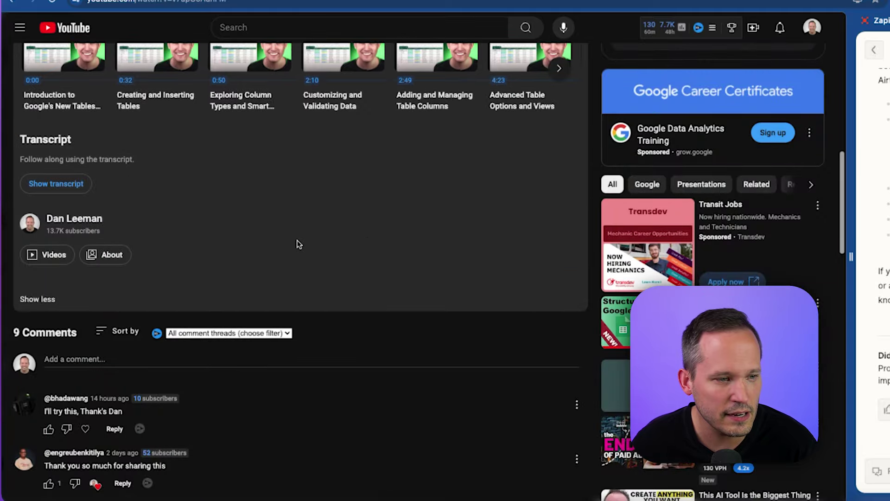
click(56, 184)
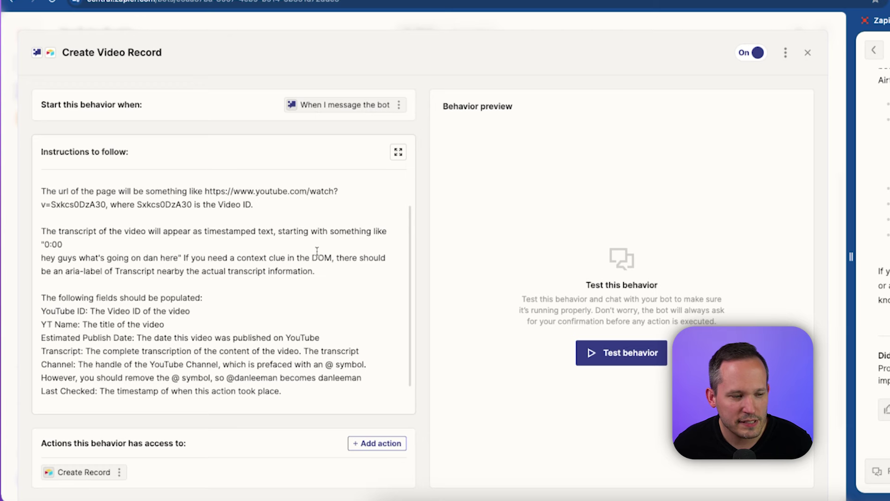
scroll(317, 250, down, 2)
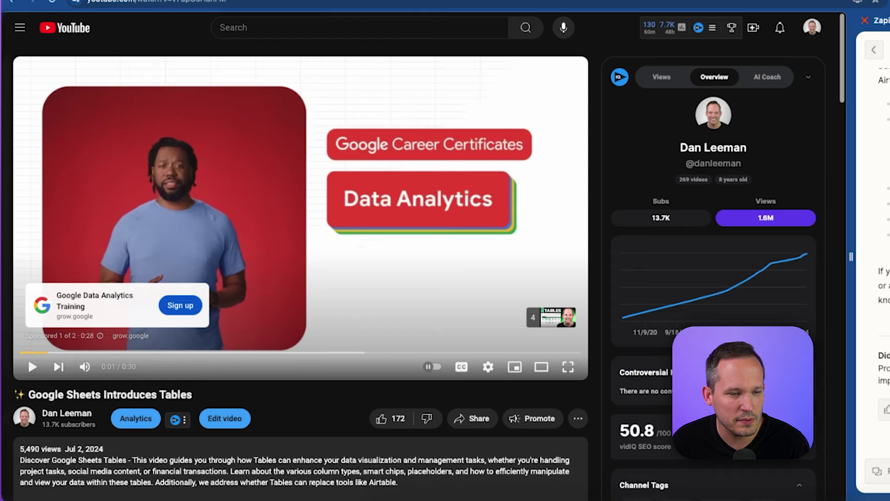
scroll(413, 270, down, 3)
scroll(414, 273, down, 1)
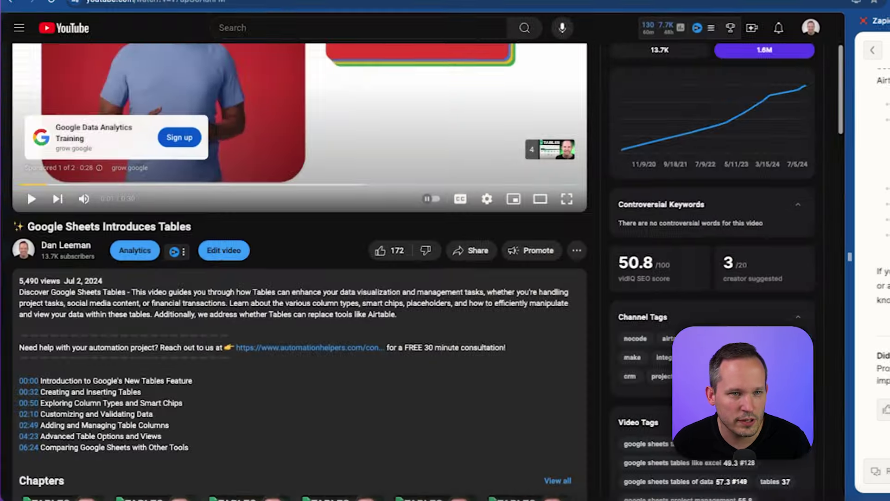
Send 'Add Video' to YouTube Buddy to save the video in Airtable
text(Add Video)
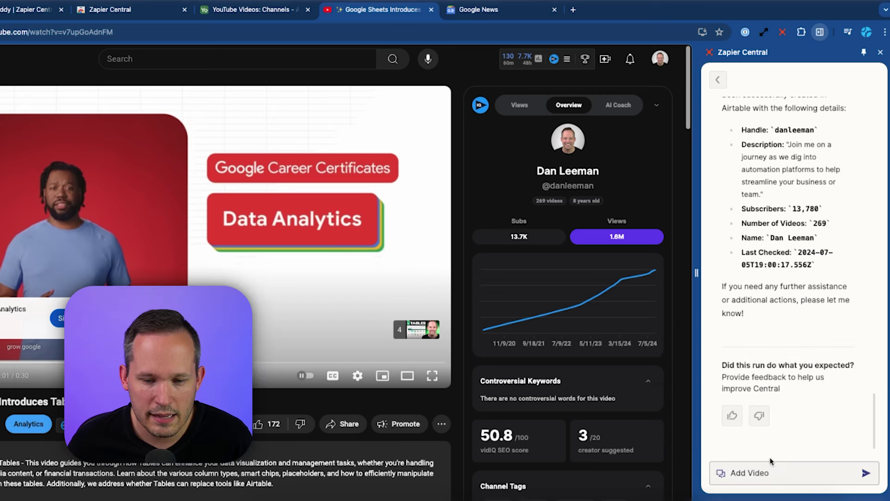
click(863, 473)
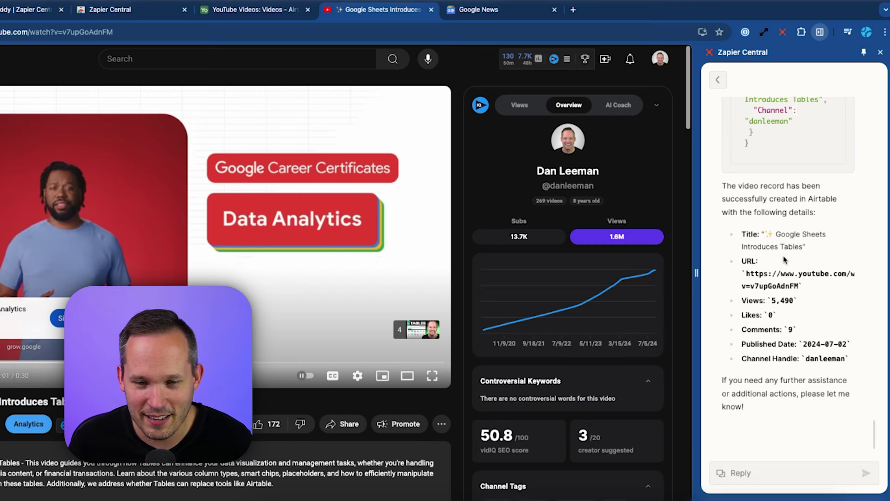
scroll(809, 331, up, 2)
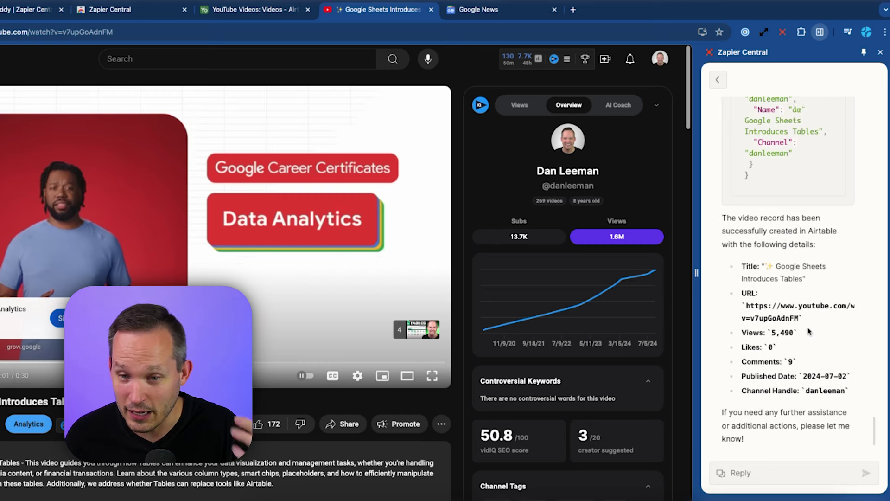
scroll(809, 331, down, 2)
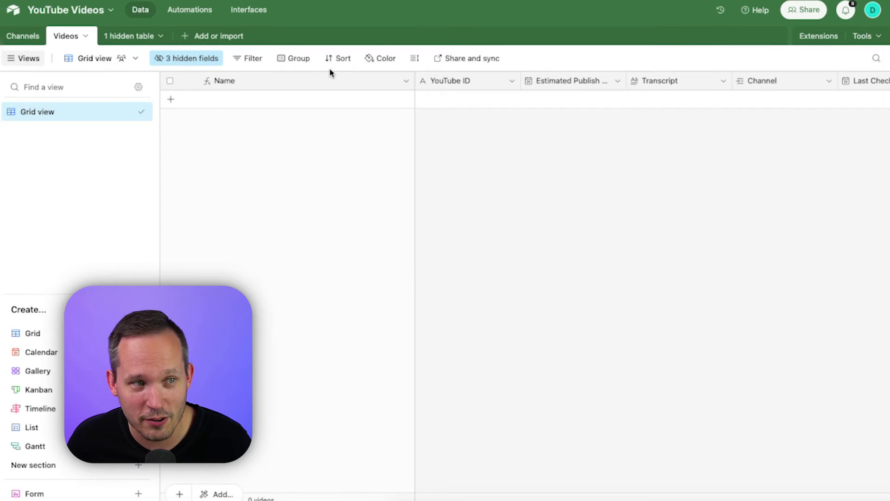
Switch the Airtable base to the Channels table
click(15, 45)
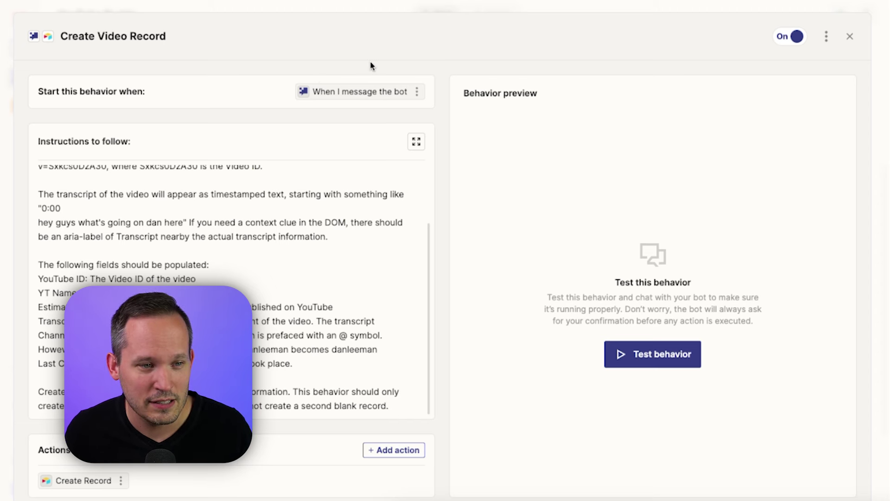
Replace the trigger's specific phrase 'Add Video' with 'Create Video Record' and update it
click(357, 88)
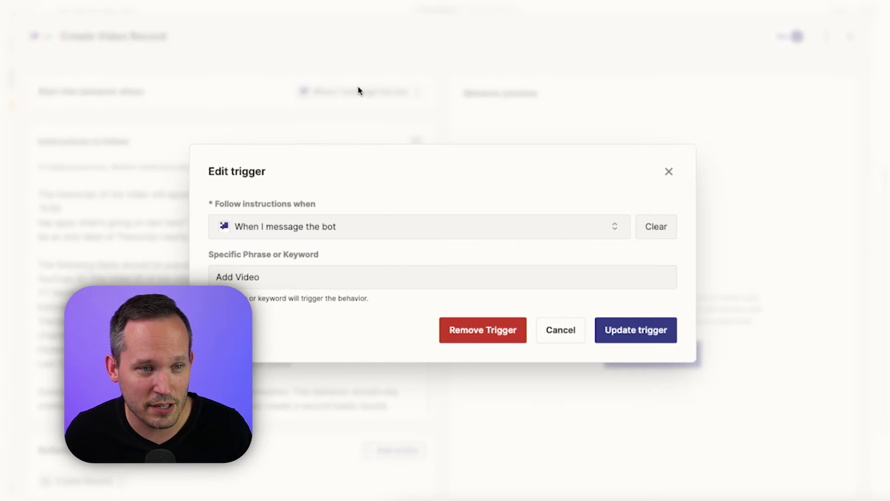
click(260, 278)
key(ctrl+a)
text(Create Video Record)
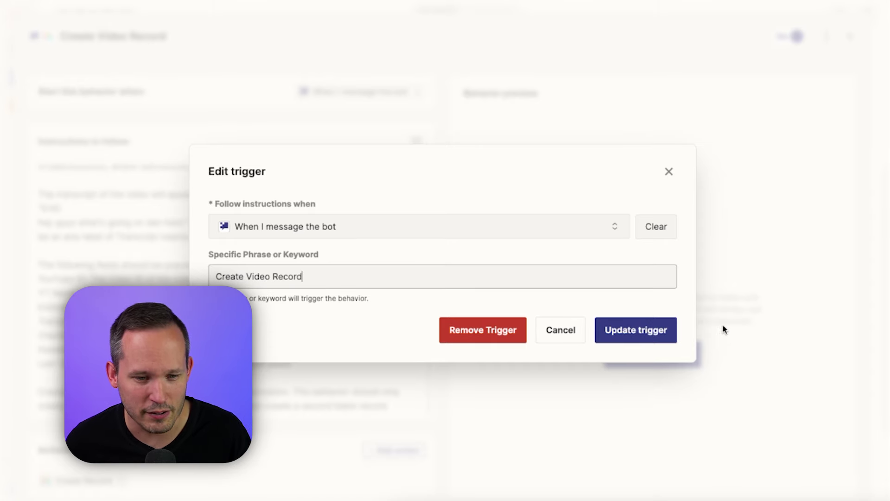
click(667, 330)
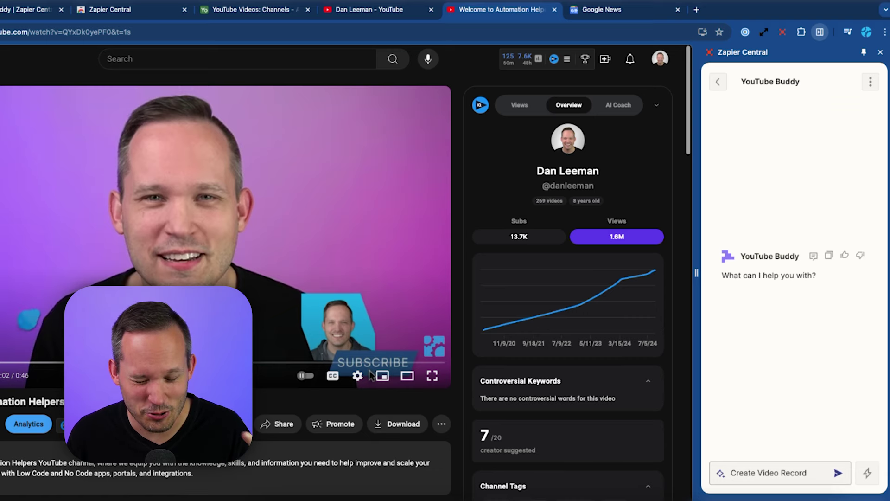
Send 'Create Video Record' to YouTube Buddy for the Welcome to Automation Helpers! video
key(Return)
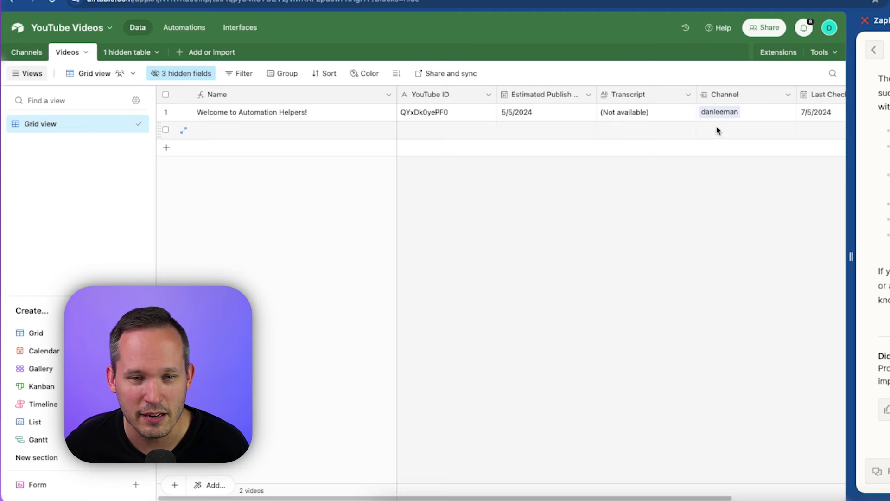
Expand the danleeman channel linked in the new video record's Channel cell
click(717, 113)
click(717, 114)
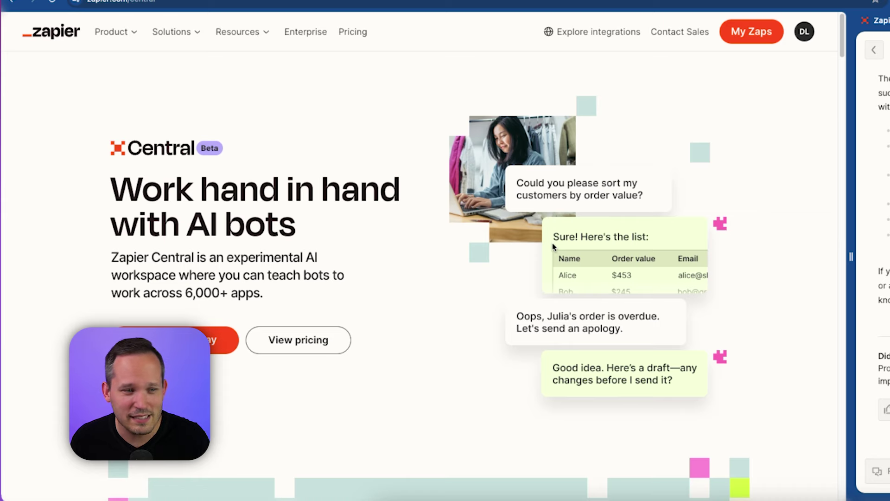
Scroll down the Zapier Central product page to its feature overview
scroll(552, 243, down, 6)
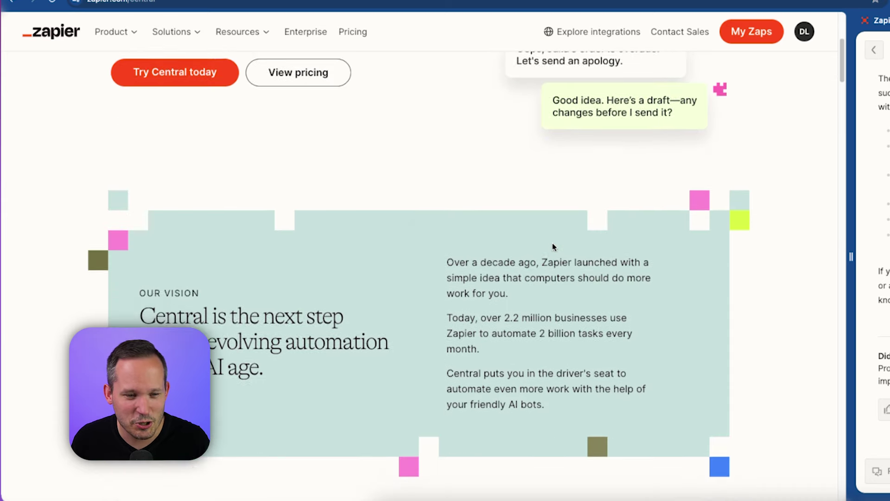
scroll(553, 243, down, 8)
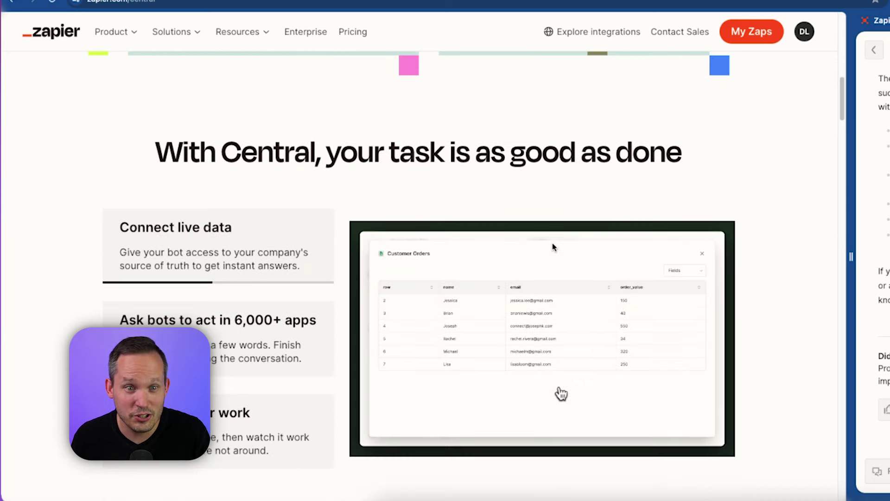
scroll(552, 243, down, 3)
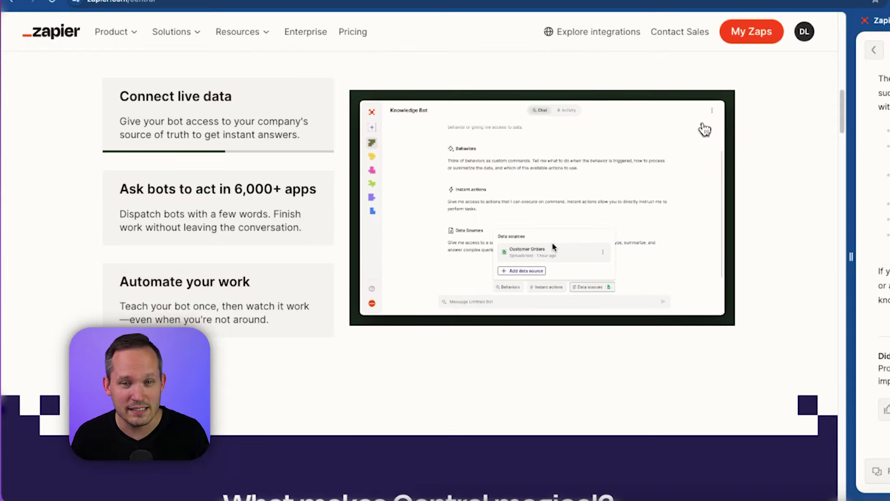